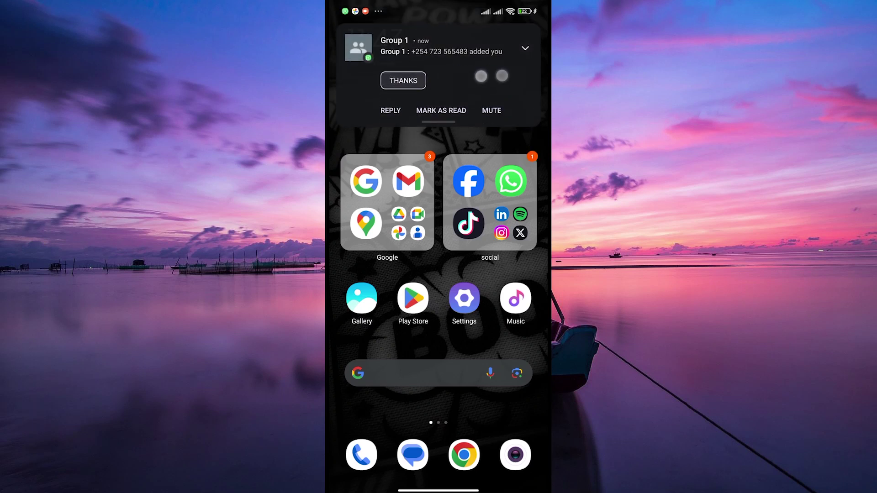
- Dismiss the Group 1 notification and launch WhatsApp into the Group 1 chat
left_click_drag(482, 76, 549, 75)
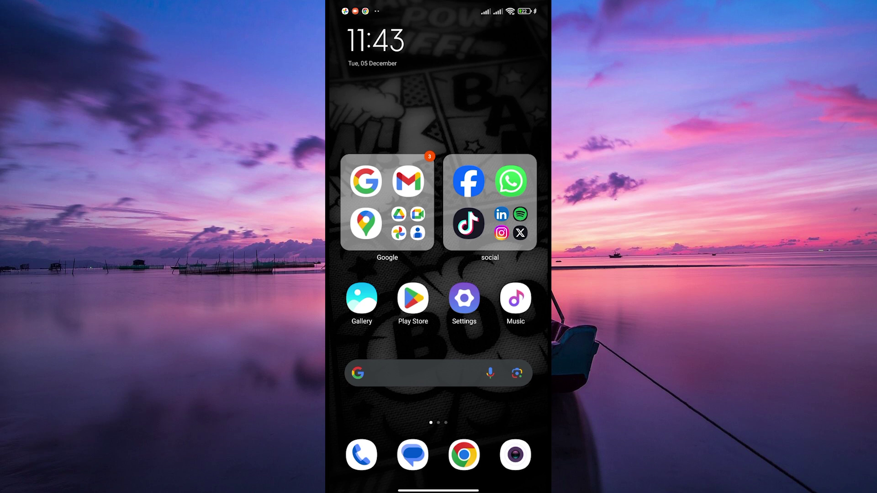
left_click(511, 181)
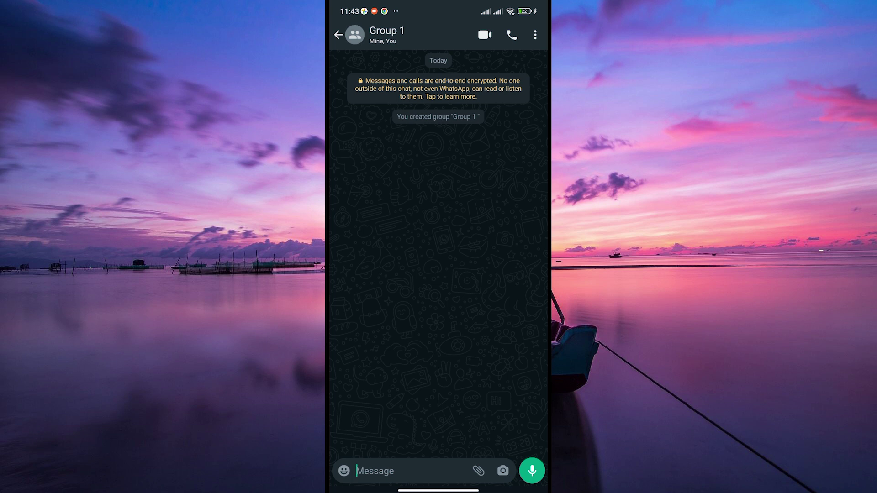
- Remove member Mine from Group 1 via the group info member list
left_click(387, 32)
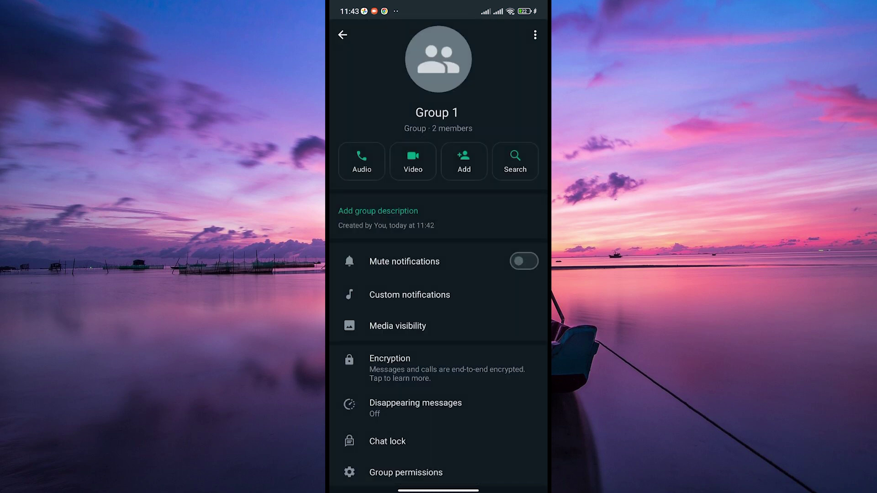
left_click_drag(428, 307, 475, 123)
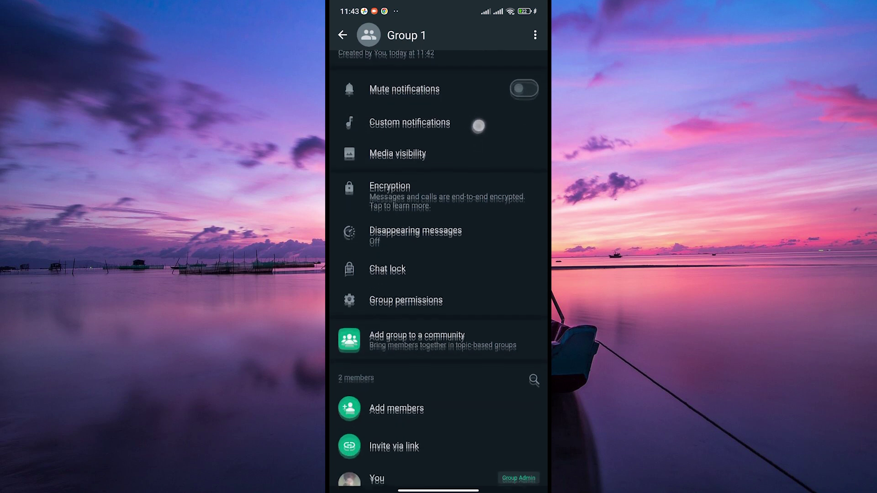
left_click_drag(465, 200, 501, 69)
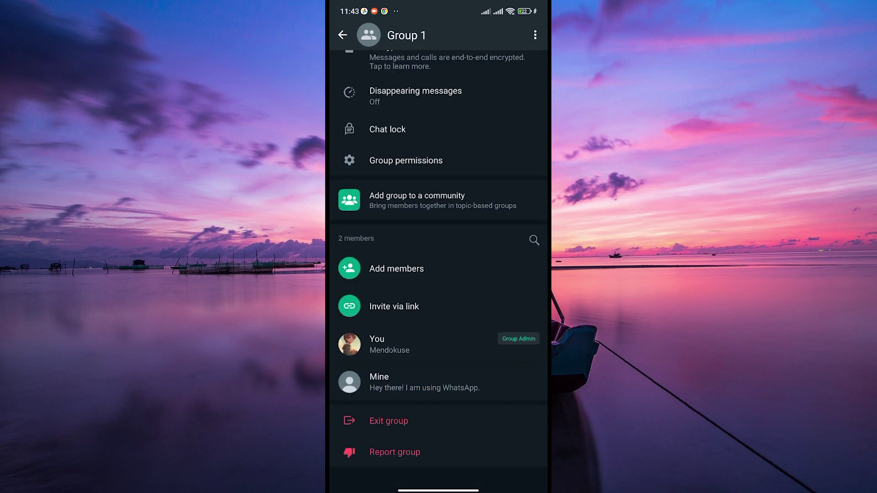
left_click_drag(457, 383, 484, 281)
left_click(425, 381)
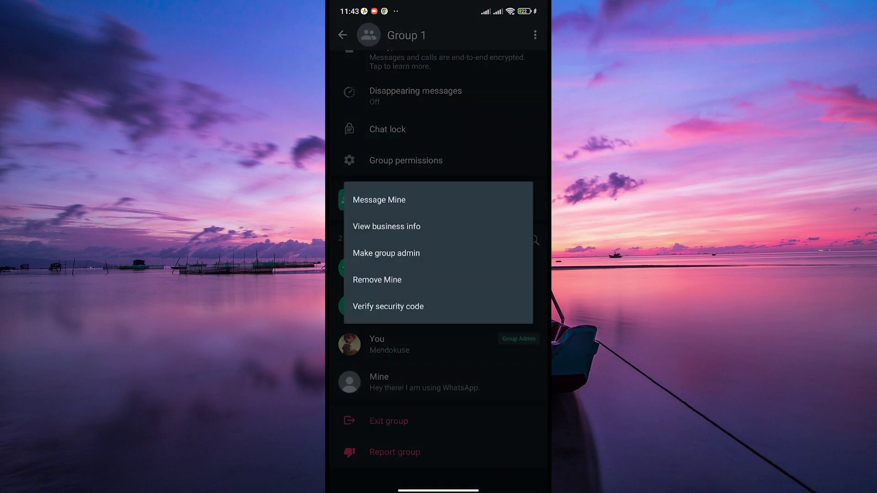
left_click(389, 278)
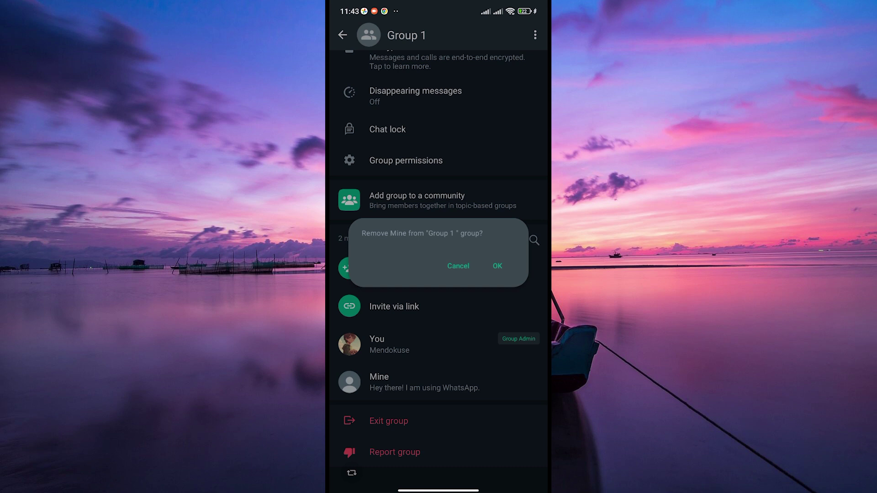
left_click(499, 264)
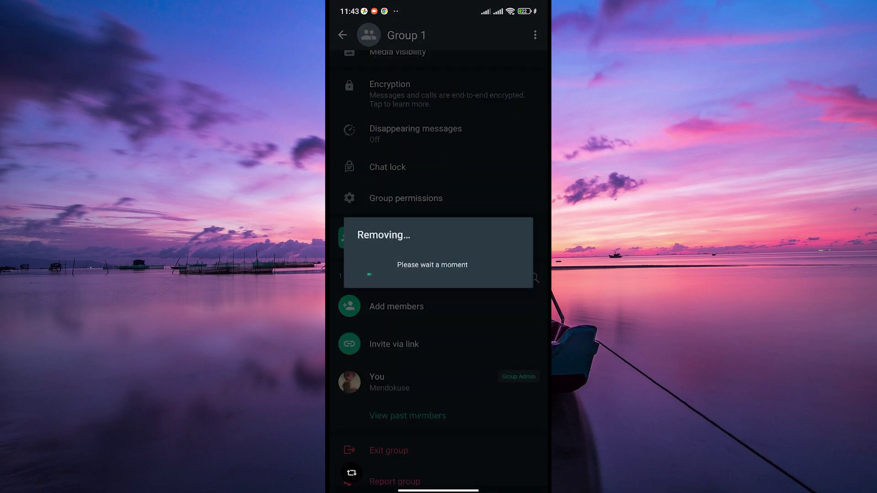
- Exit Group 1 and confirm, leaving it with zero members
left_click(399, 449)
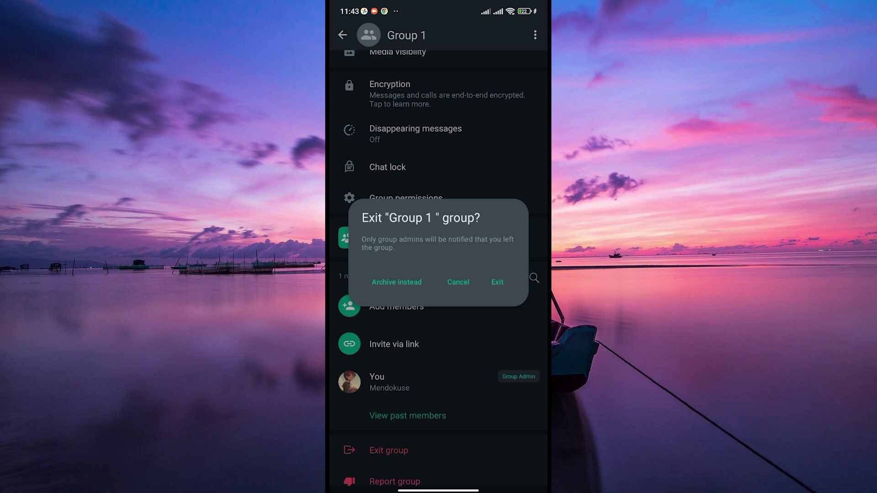
left_click(498, 282)
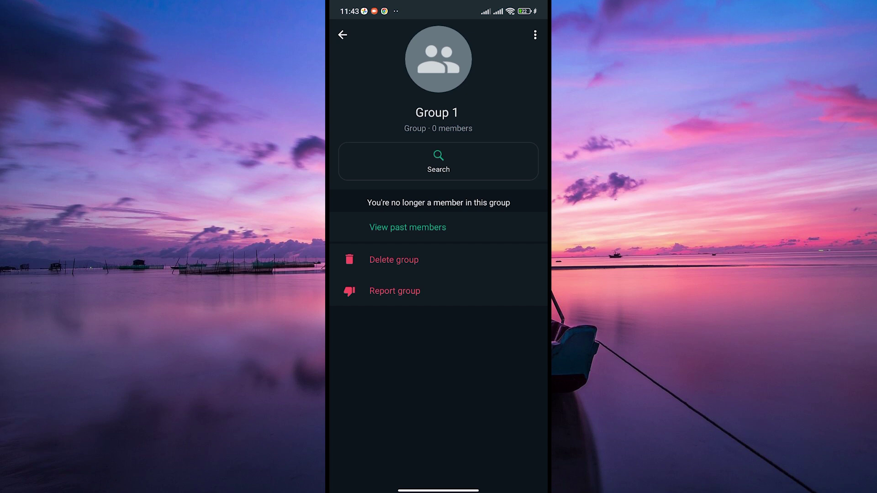
- Delete Group 1 along with its media
left_click(394, 259)
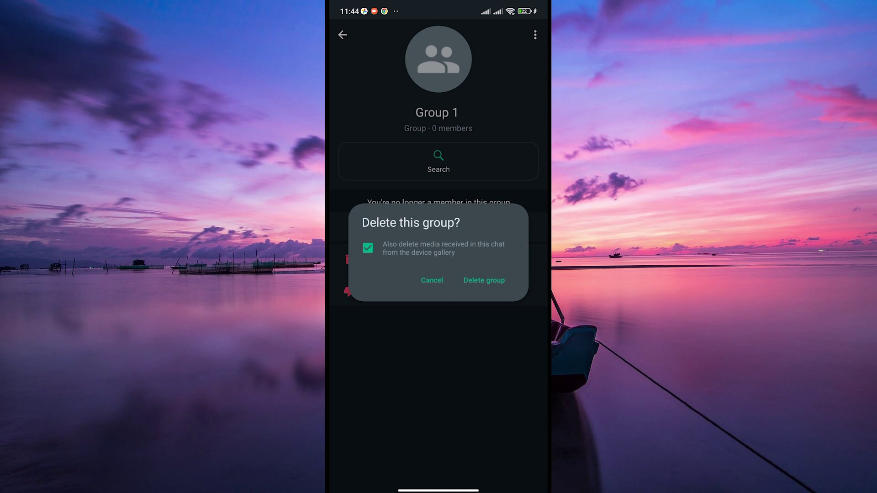
left_click(483, 280)
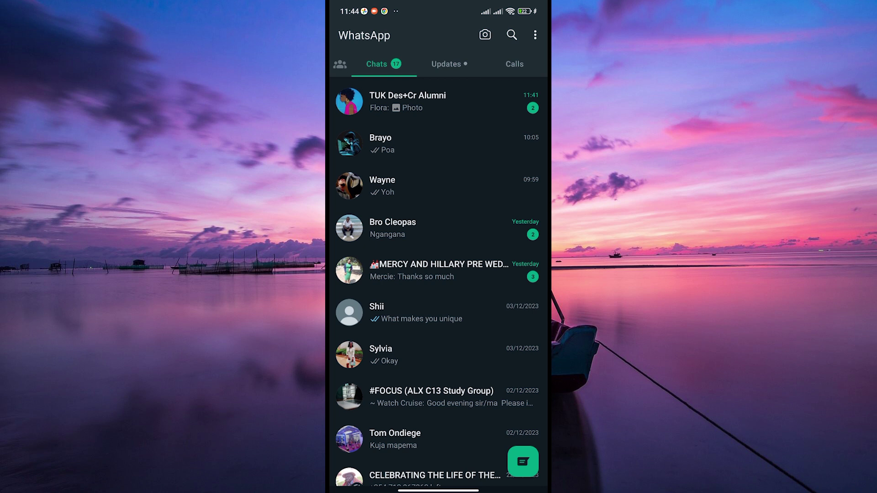
- Swipe up to leave WhatsApp for the home screen
left_click_drag(439, 490, 438, 343)
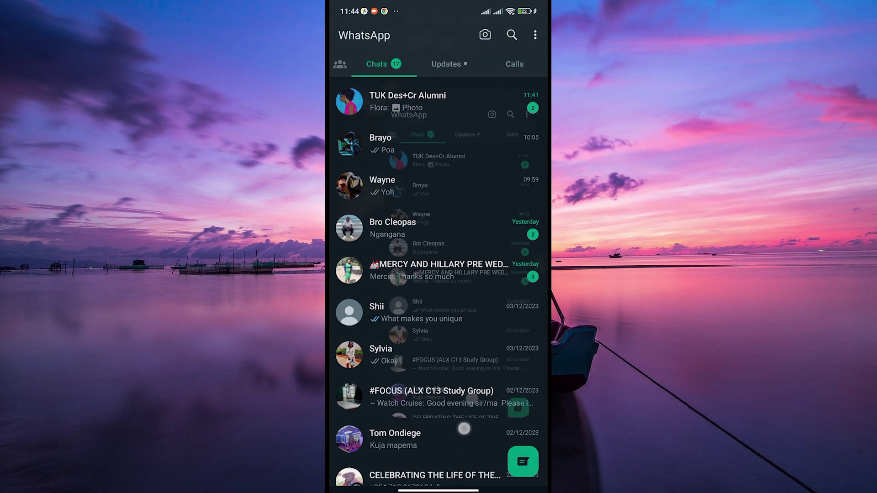